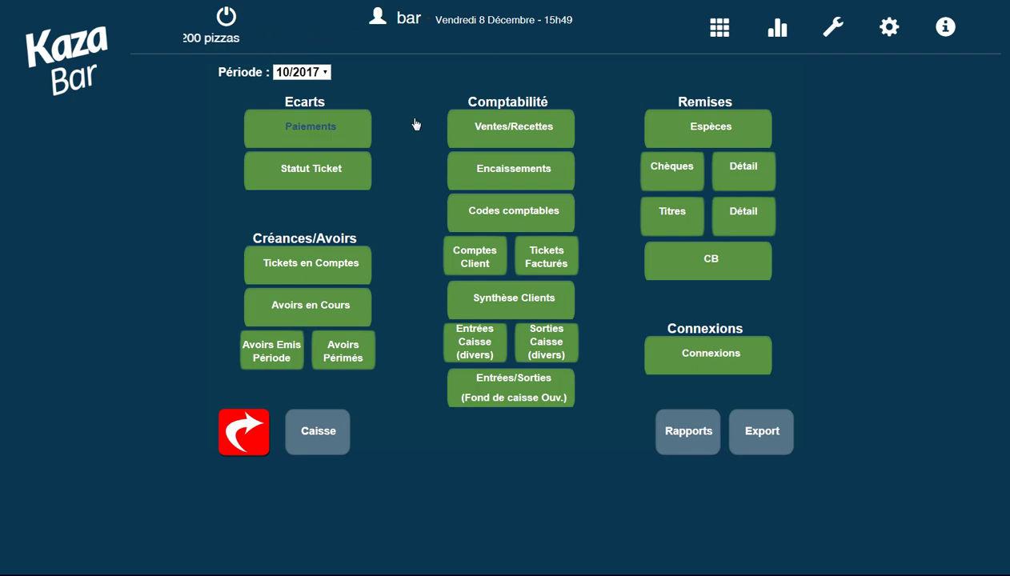
- Review the October 2017 sales/receipts journal: the TOTAL row, its VAT amounts and the daily closing lines, and leave the report
left_click(500, 128)
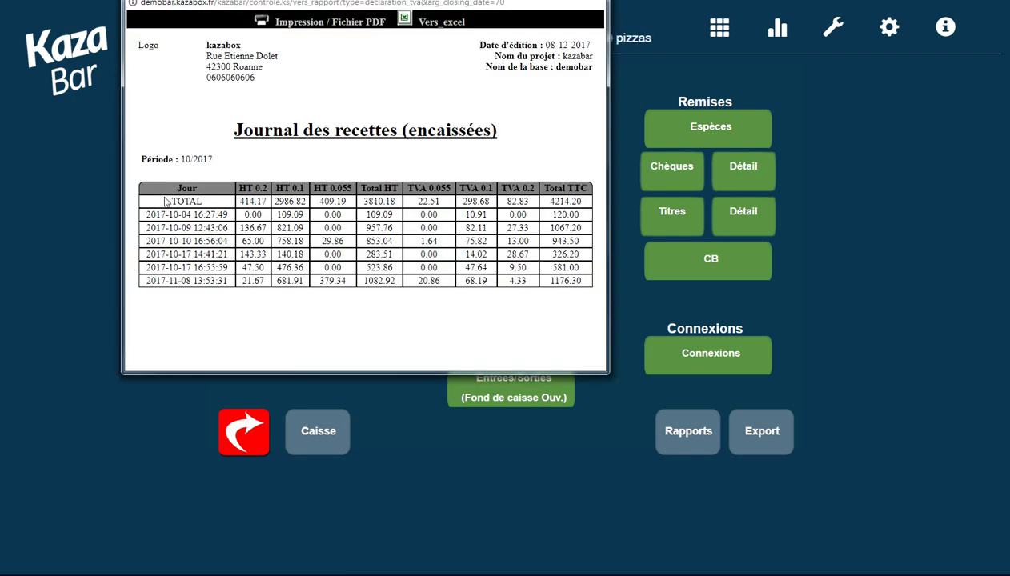
left_click_drag(164, 201, 590, 206)
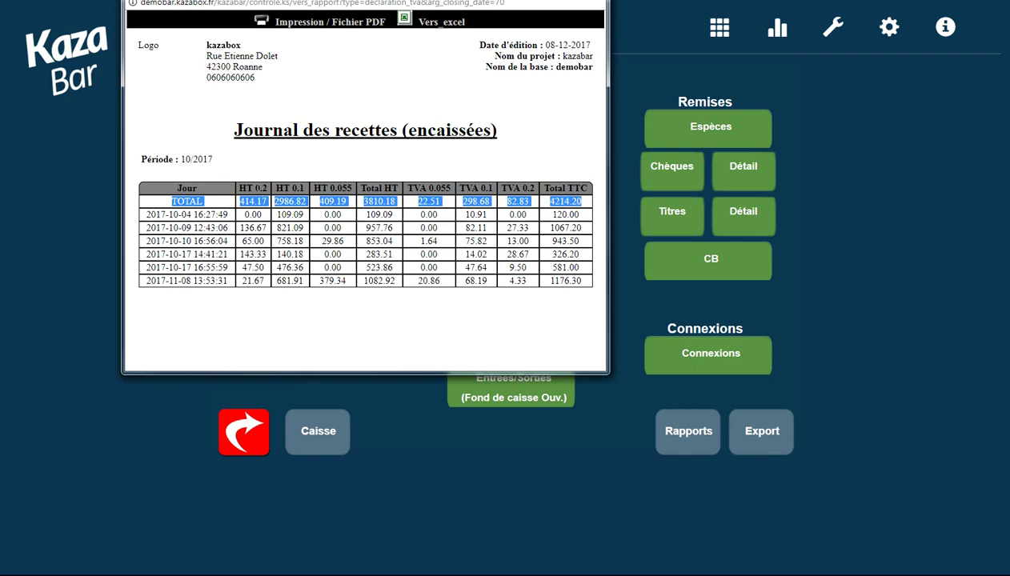
left_click(258, 189)
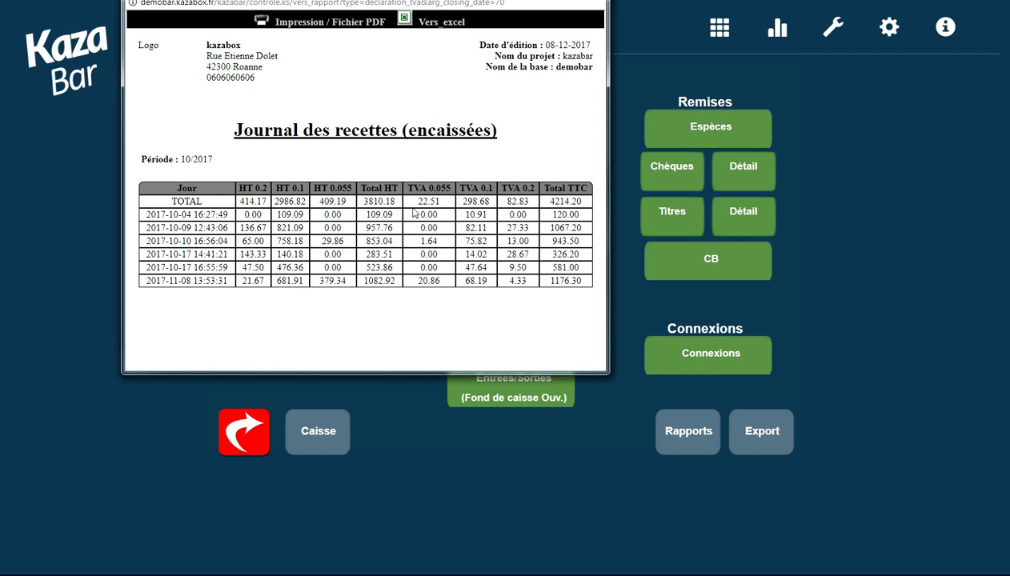
left_click_drag(418, 205, 577, 210)
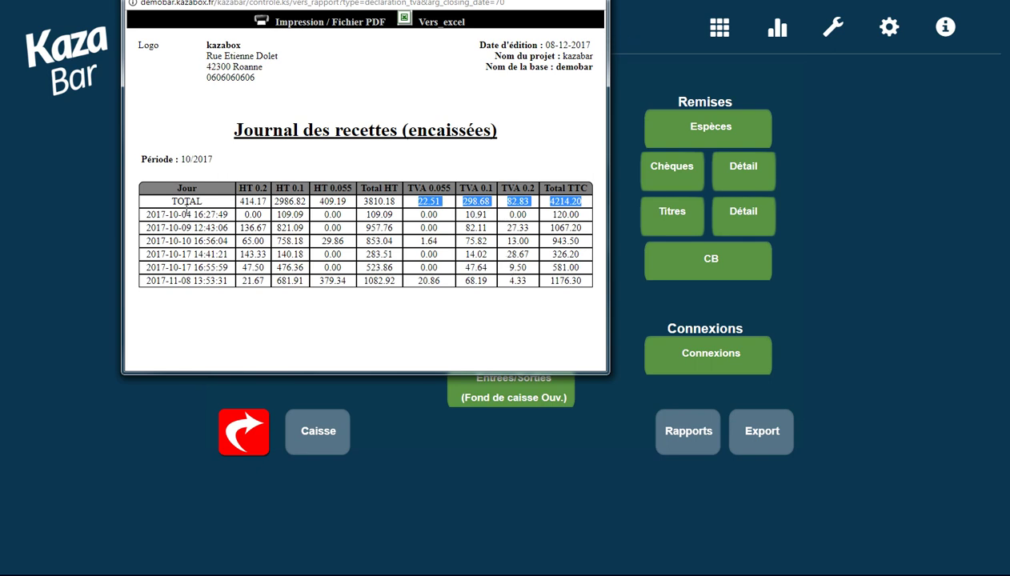
left_click_drag(147, 215, 593, 288)
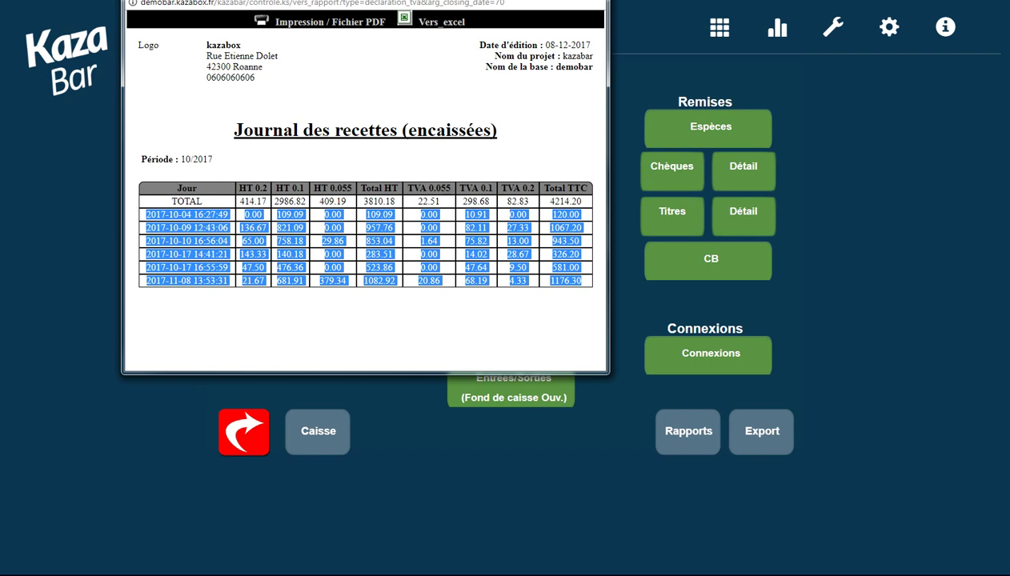
key("alt+Tab")
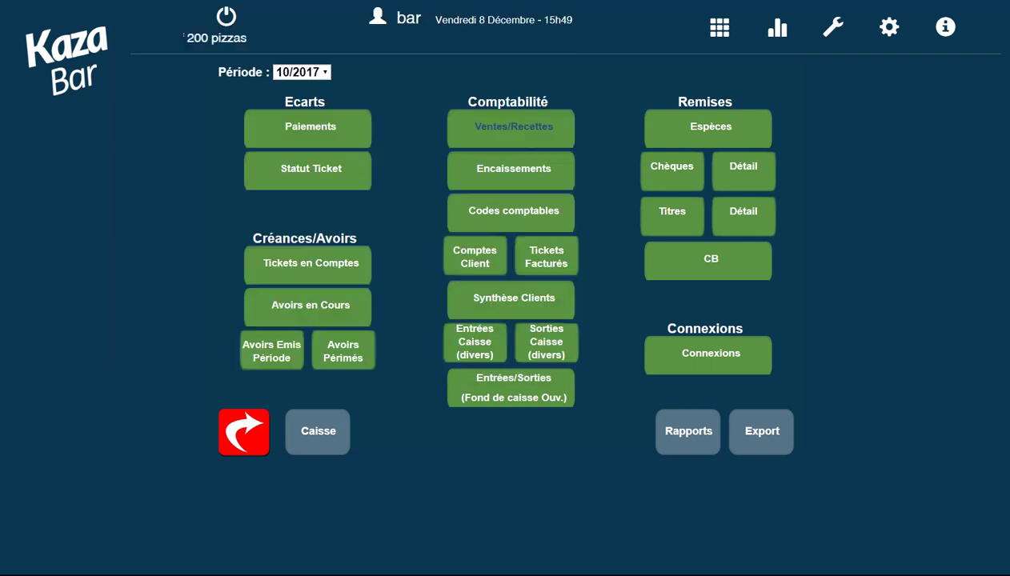
- View the Encaissements report for 10/2017, highlight its TOTAL row by payment method, and close the report
left_click(497, 173)
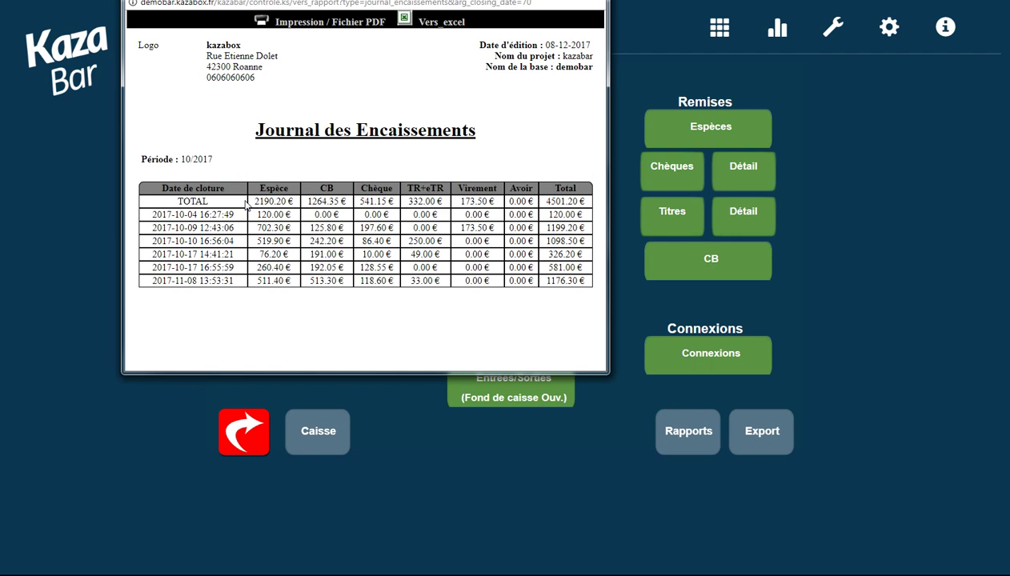
left_click_drag(157, 203, 588, 203)
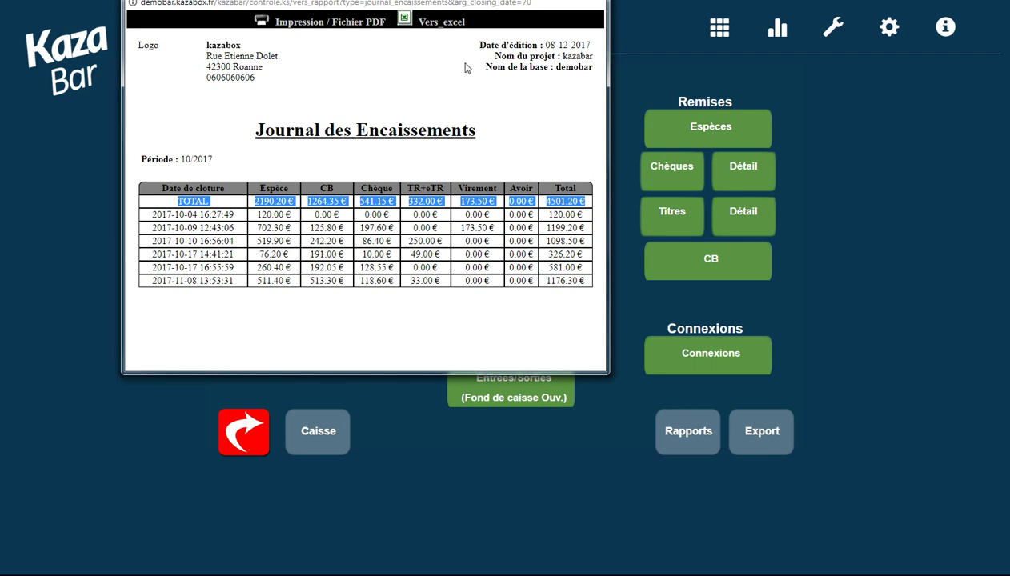
left_click(589, 0)
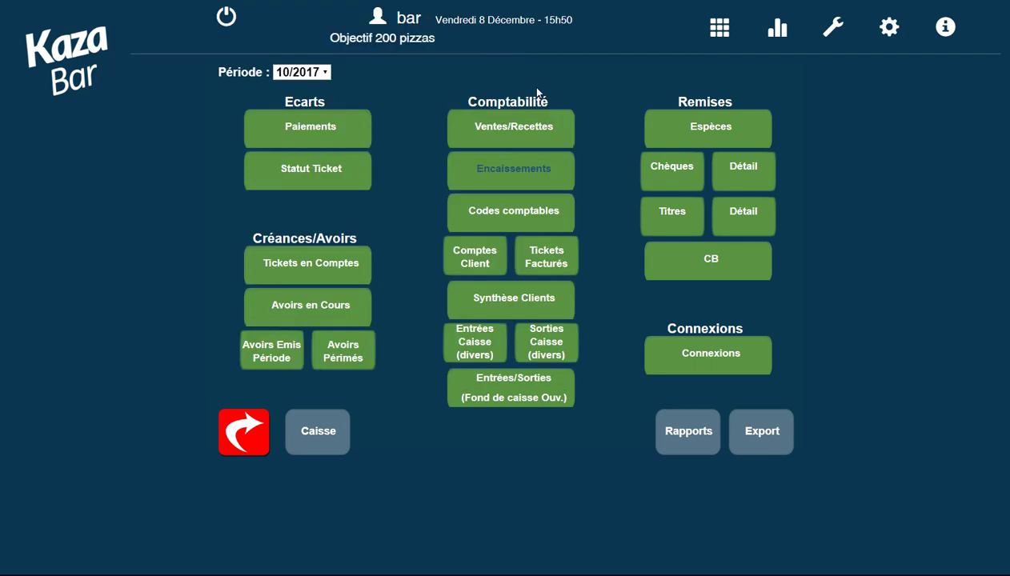
- Examine the Codes comptables report for 10/2017, highlighting an account code's label and checking the entries below, and close the report
left_click(513, 217)
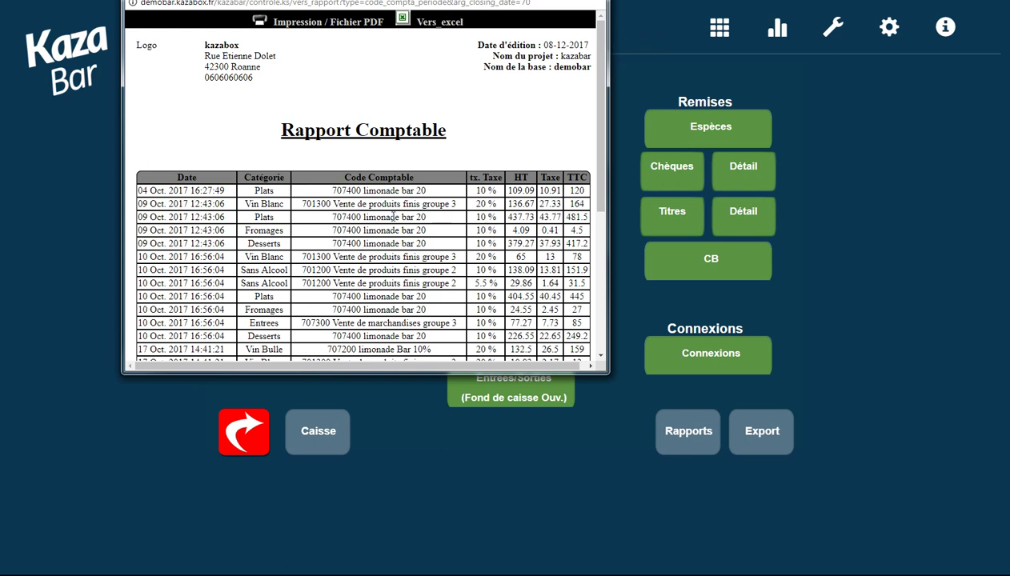
left_click_drag(426, 217, 361, 217)
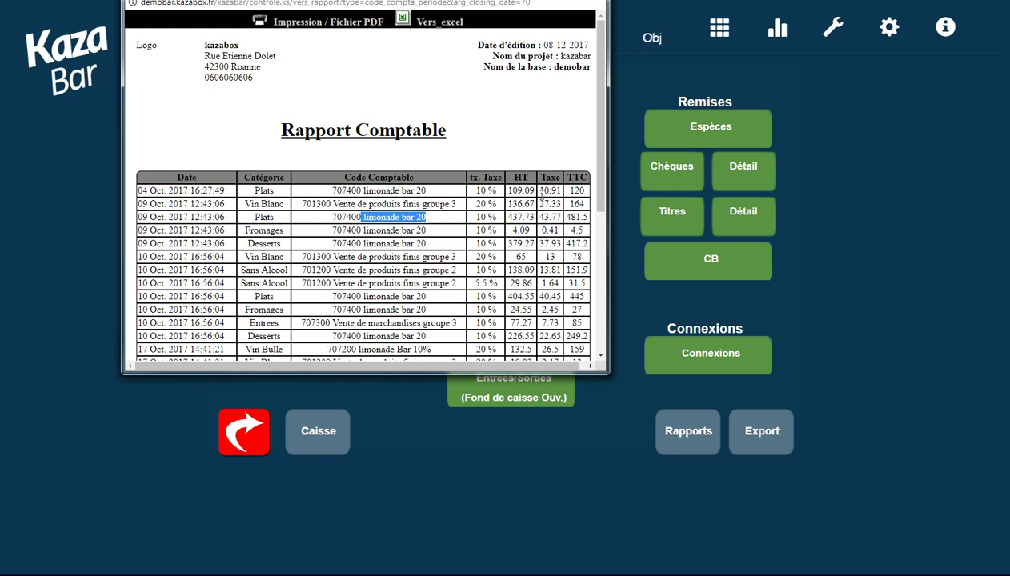
scroll(474, 310, "down", 2)
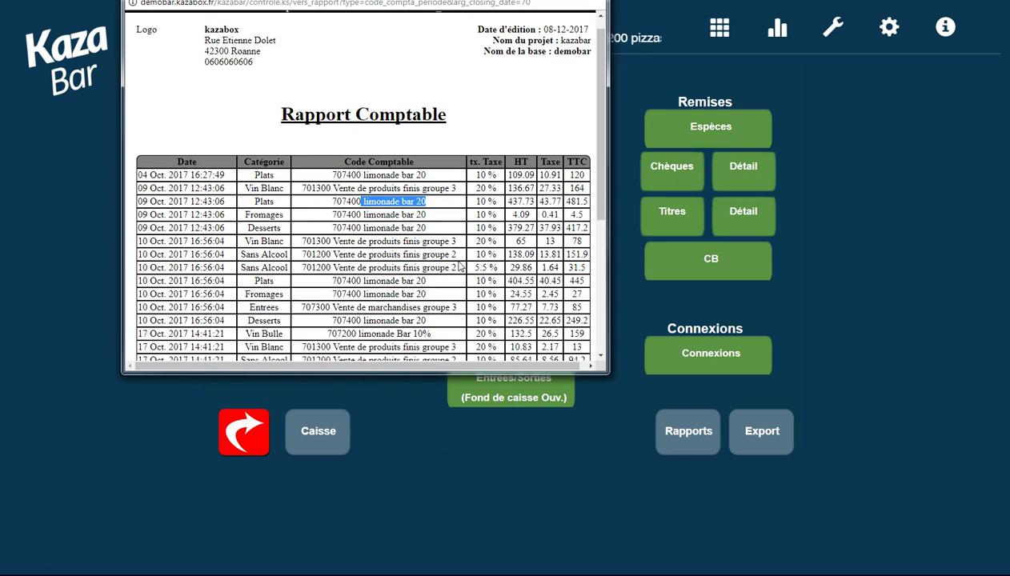
scroll(473, 310, "up", 2)
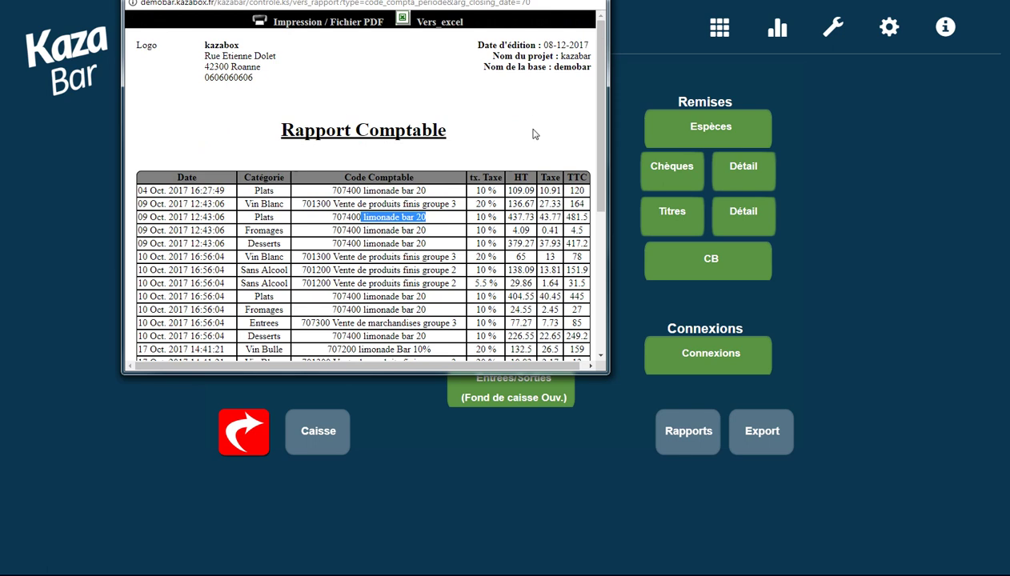
left_click(590, 1)
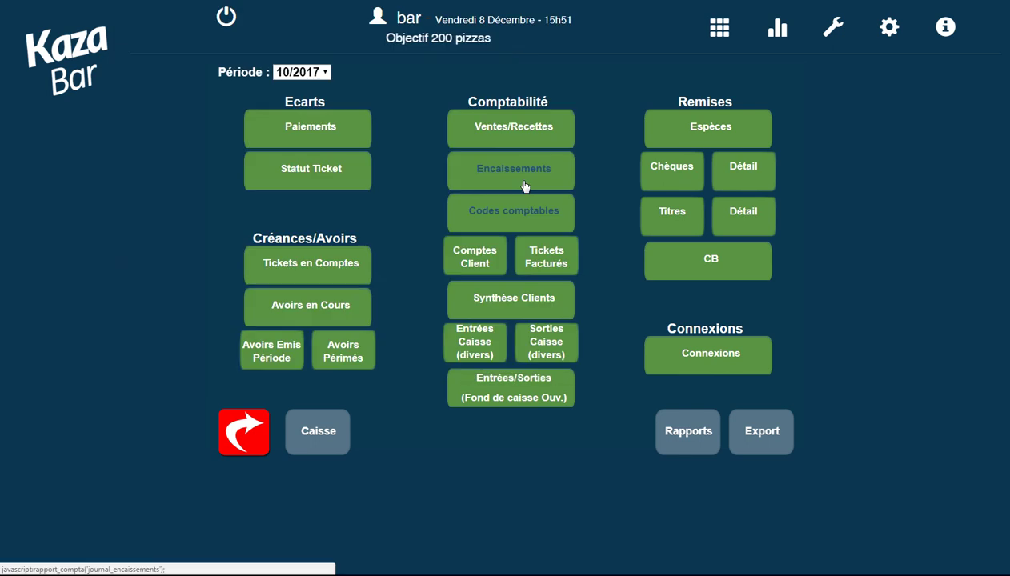
- Check the outstanding client balance in the Comptes Client listing and view the Tickets Facturés report, closing each report
left_click(482, 259)
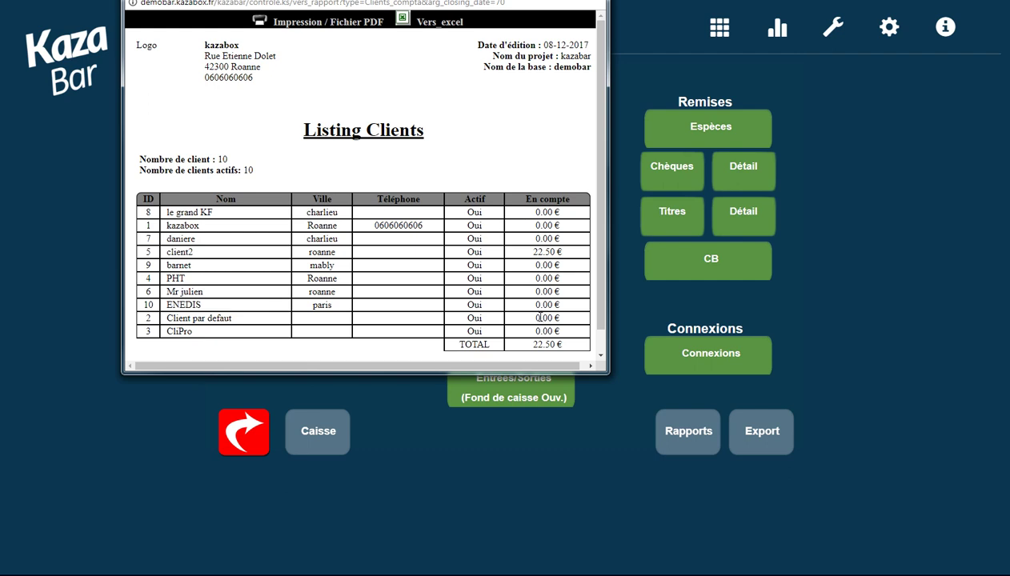
left_click_drag(531, 252, 558, 253)
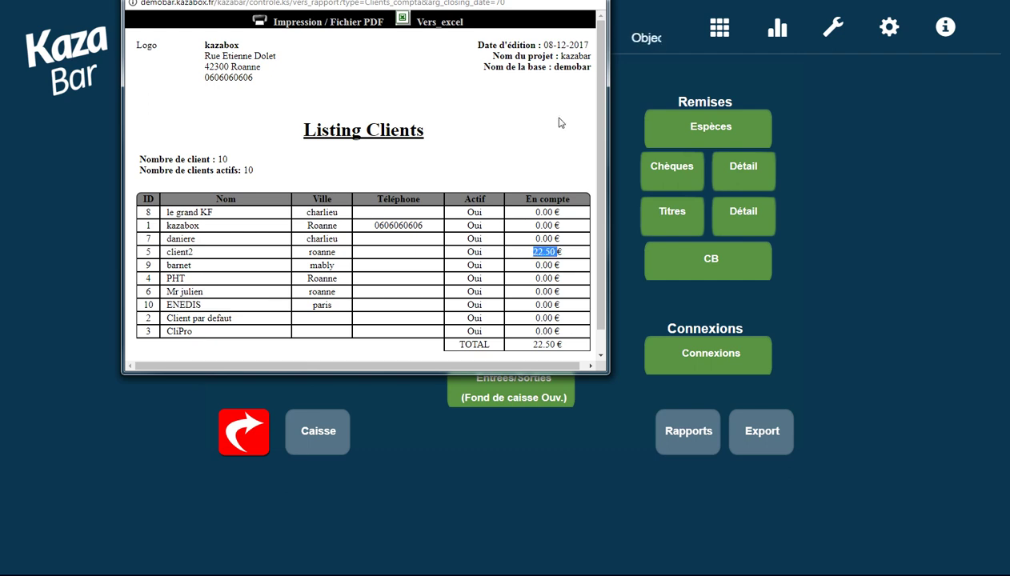
left_click(590, 0)
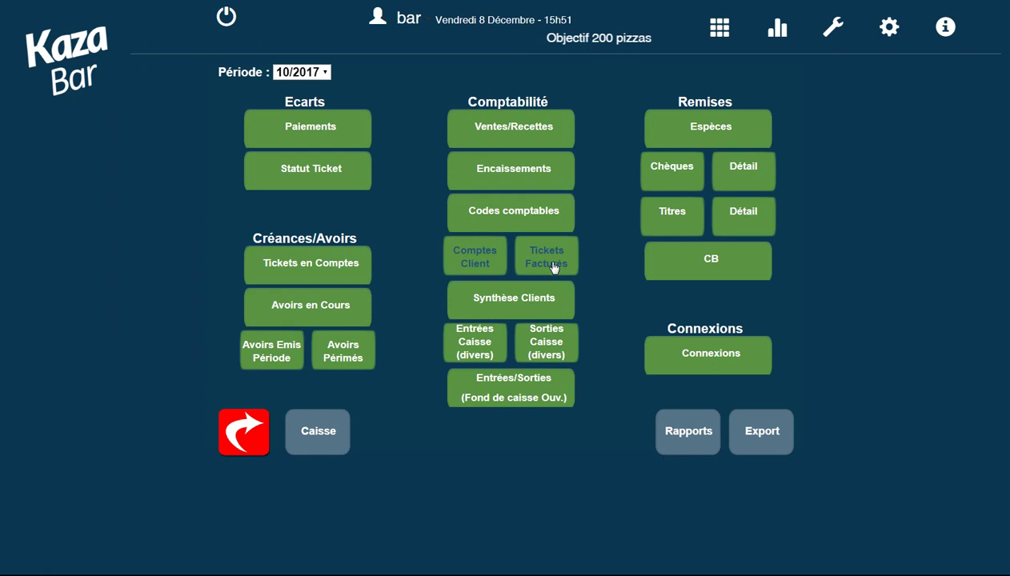
left_click(554, 264)
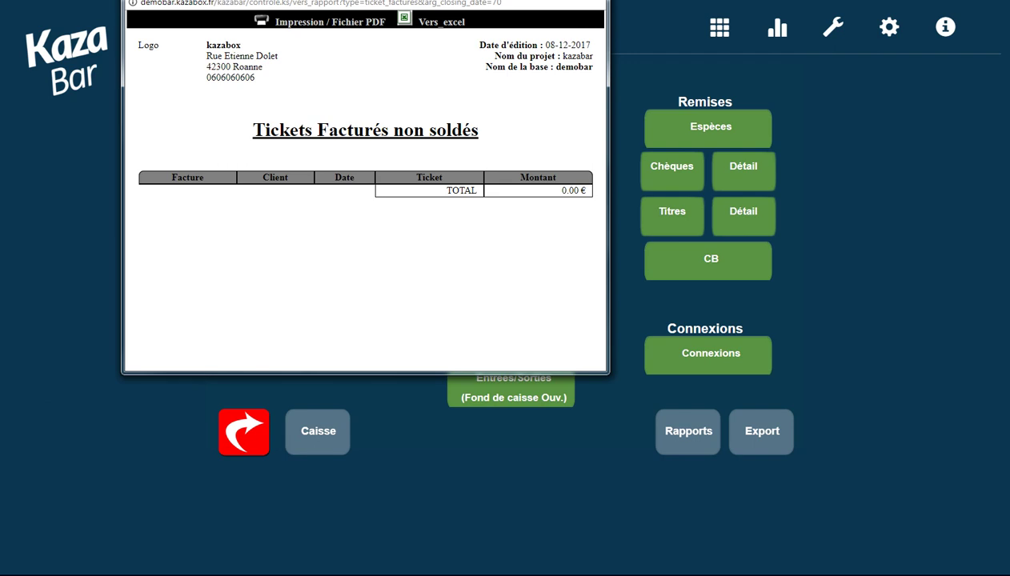
left_click(591, 1)
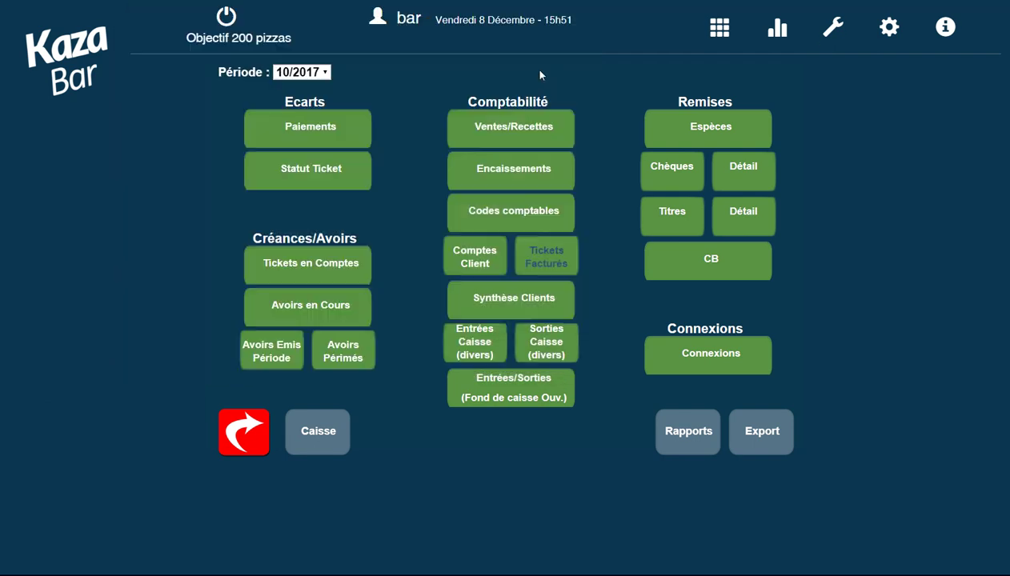
- Generate the Synthèse Clients report for all clients, review tickets by status and by category, and return to the reports page
left_click(510, 300)
left_click(469, 196)
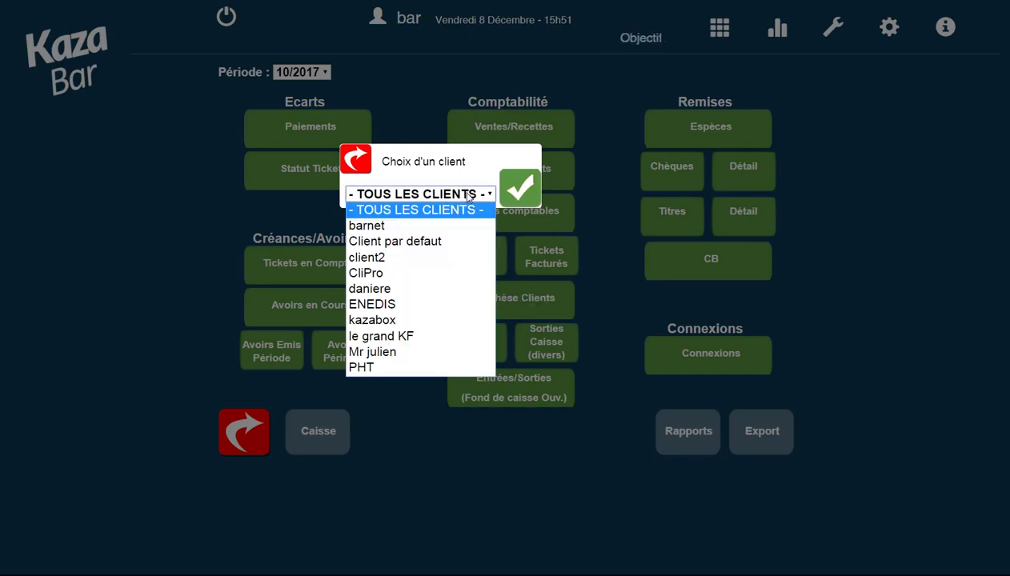
left_click(469, 195)
left_click(510, 197)
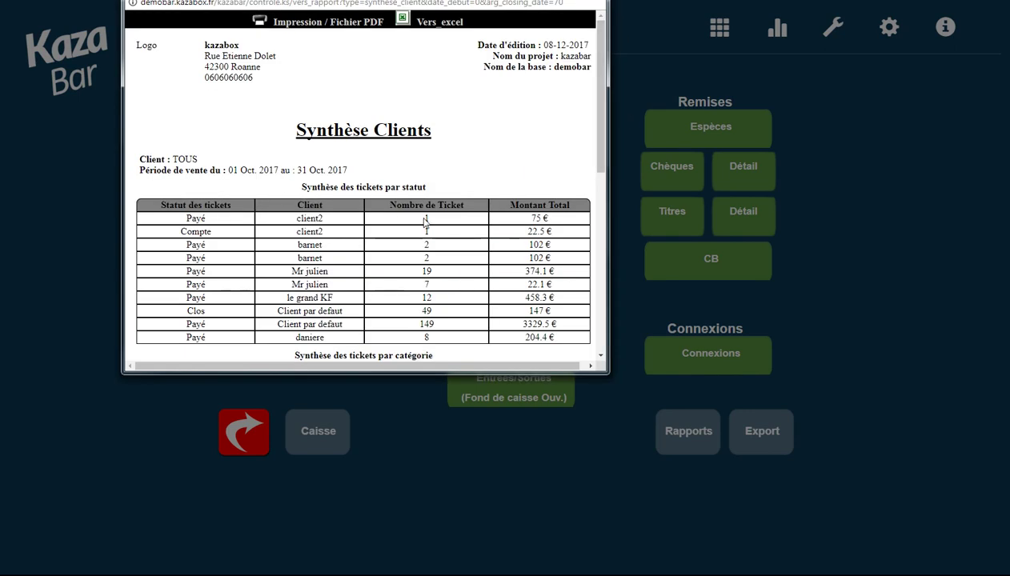
left_click_drag(603, 115, 604, 124)
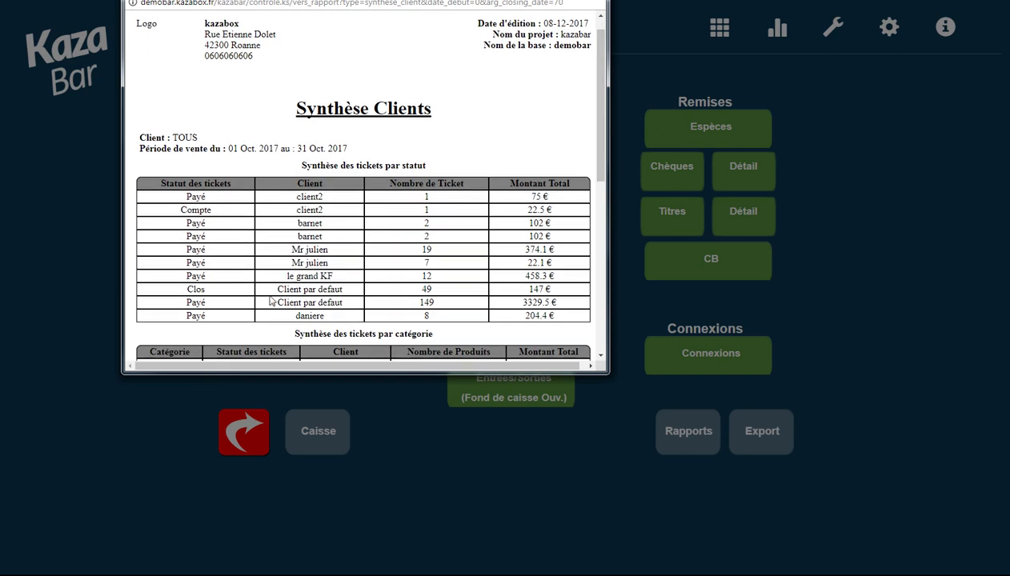
left_click_drag(600, 144, 604, 299)
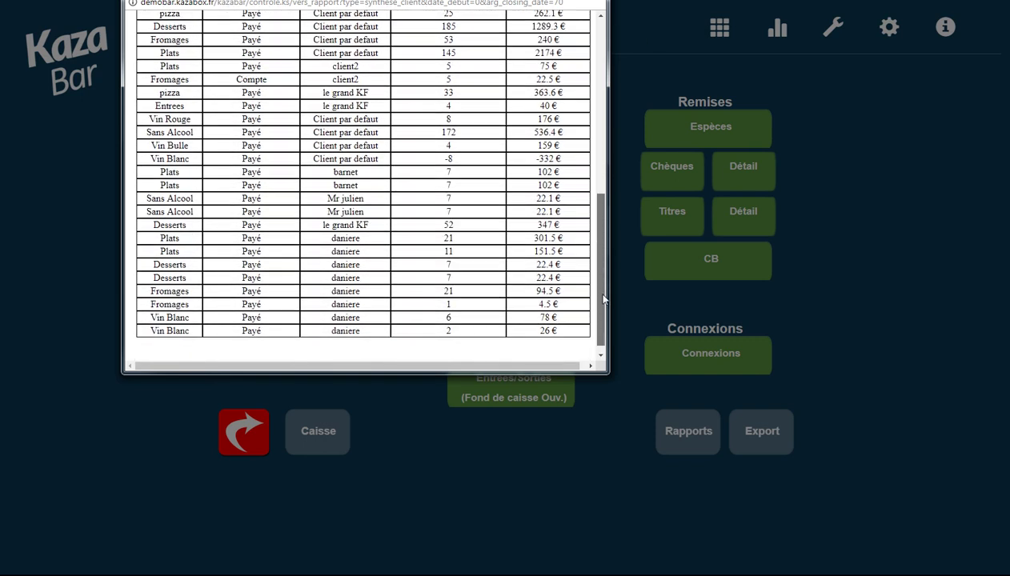
left_click_drag(604, 299, 604, 300)
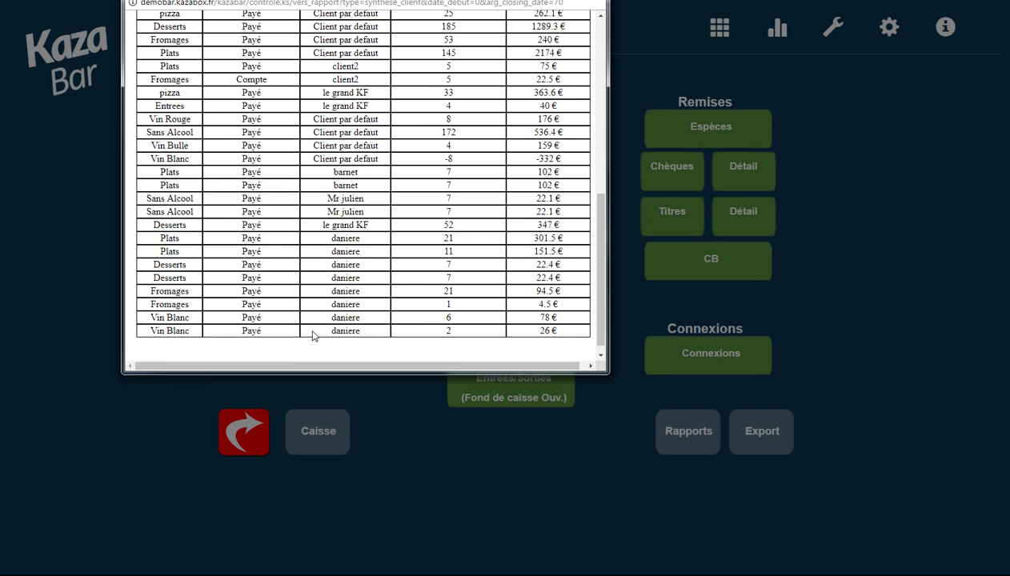
mouse_move(594, 261)
left_mouse_down()
mouse_move(584, 249)
mouse_move(601, 240)
mouse_move(607, 69)
mouse_move(602, 249)
left_mouse_up()
key("alt+F4")
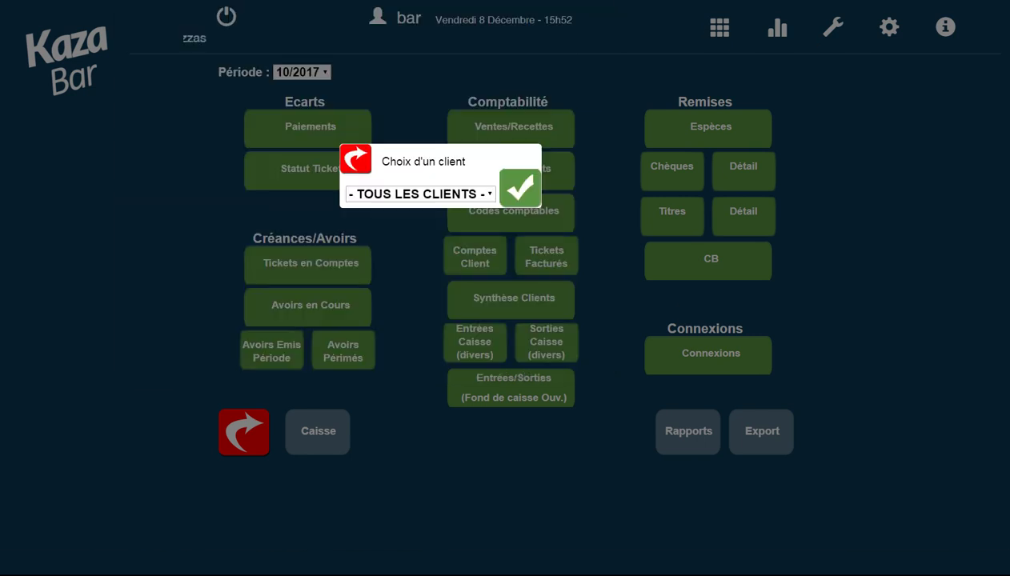
left_click(356, 160)
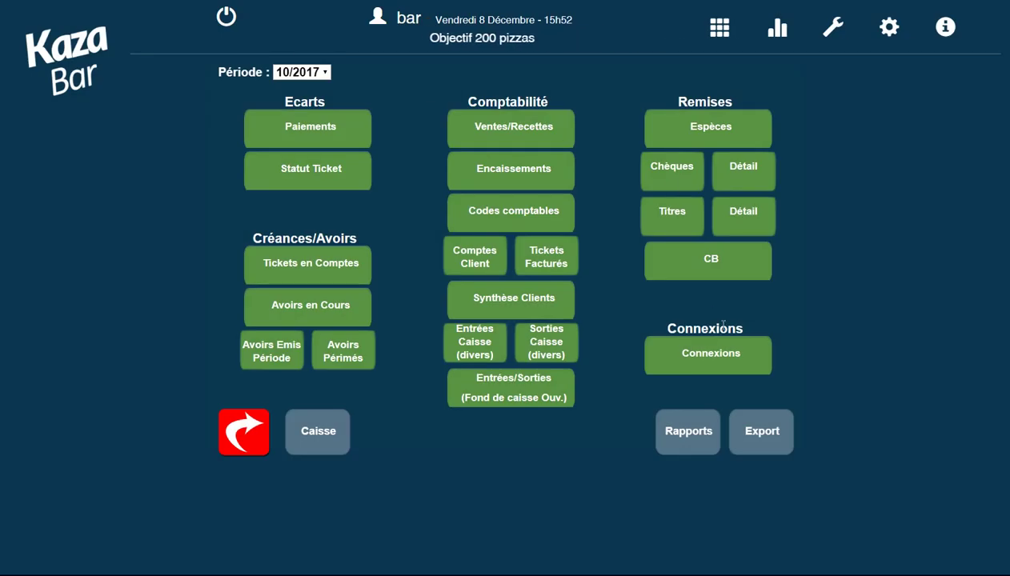
- Look through the October 2017 report of cash deposits at the bank and return to the reports page
left_click(714, 137)
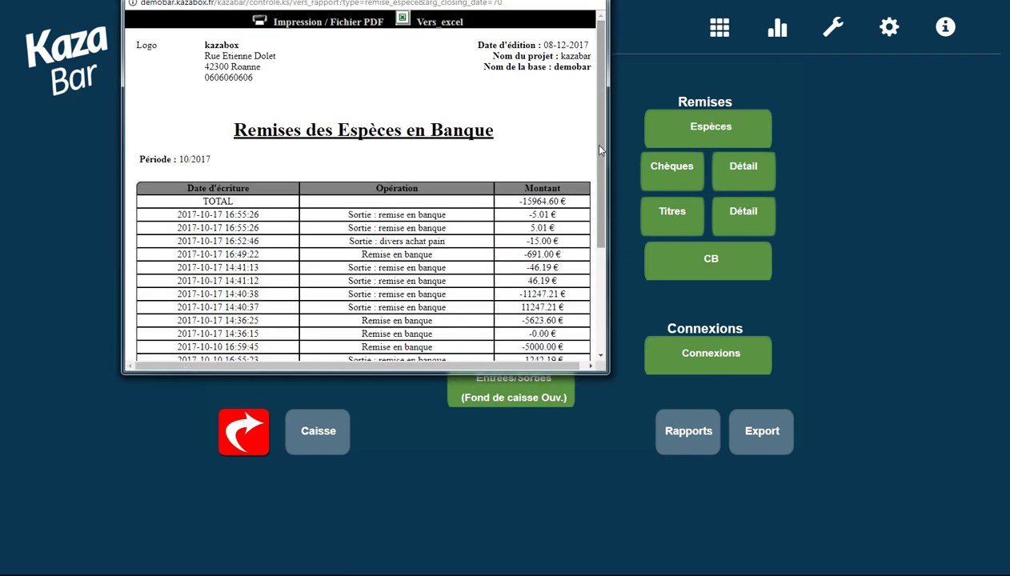
scroll(590, 142, "down", 3)
scroll(597, 202, "up", 5)
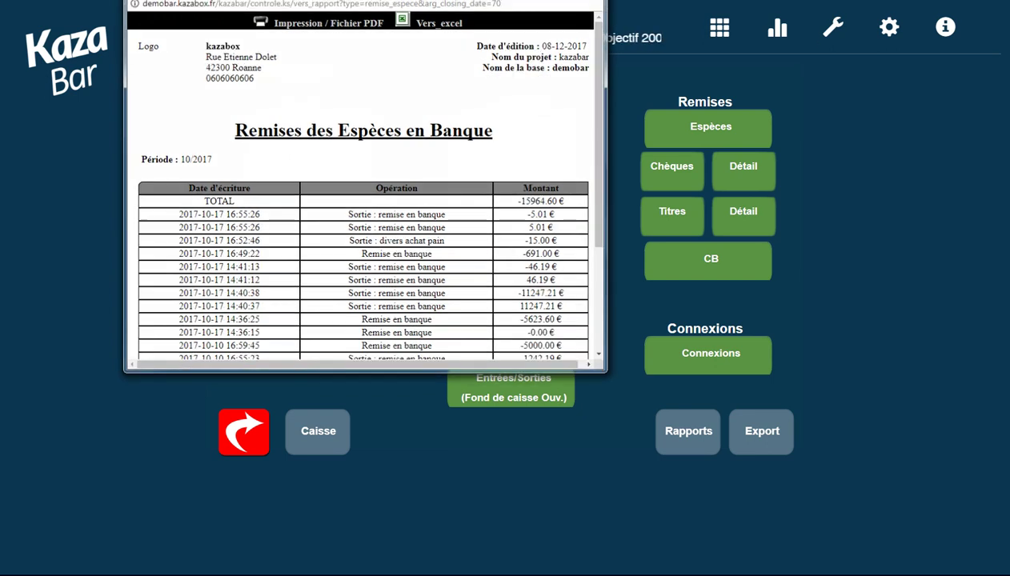
left_click(657, 176)
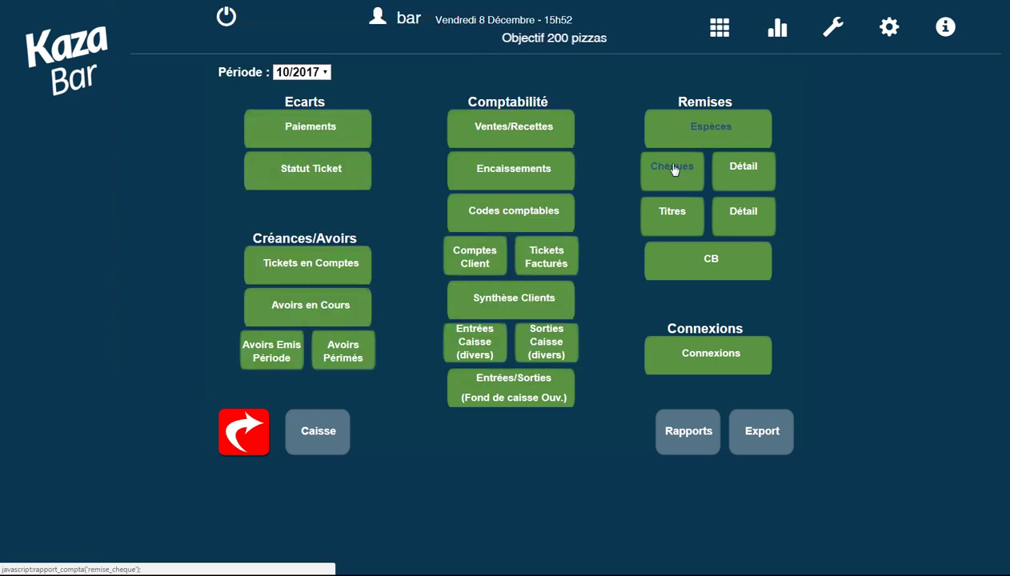
- Review the detailed cheque deposit report for 10/2017 down to its total line and close it
left_click(745, 170)
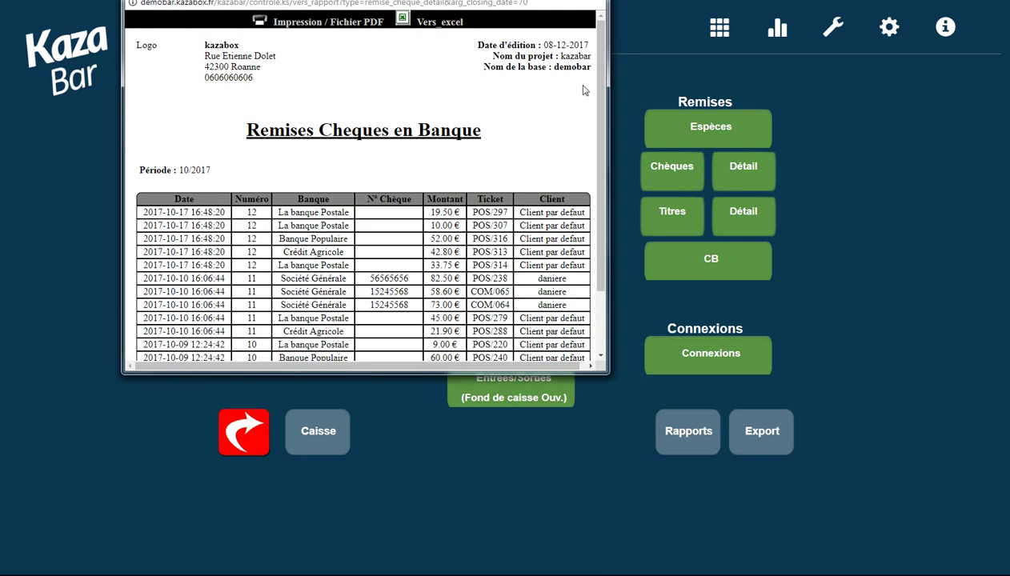
scroll(360, 240, "down", 2)
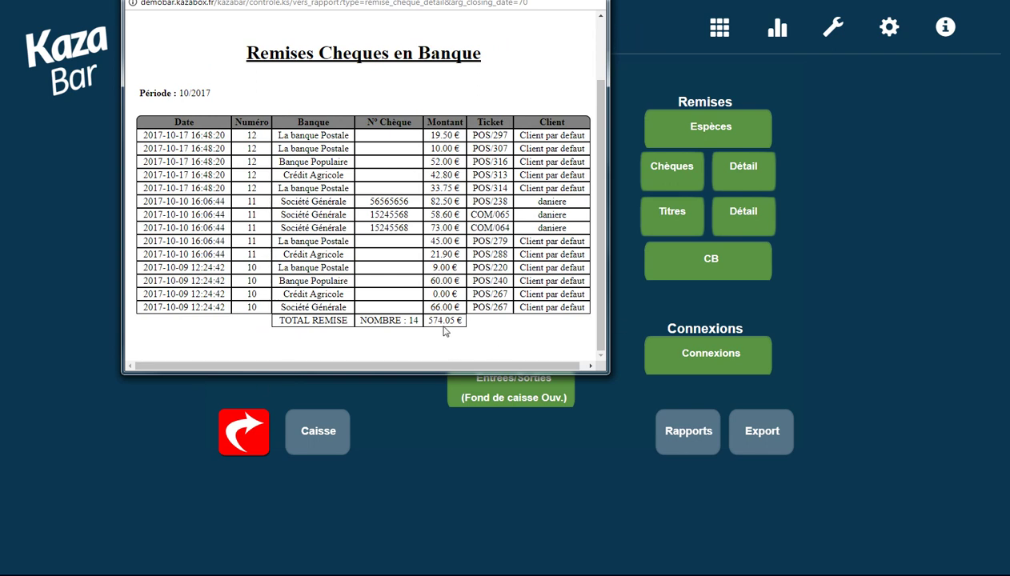
left_click(591, 1)
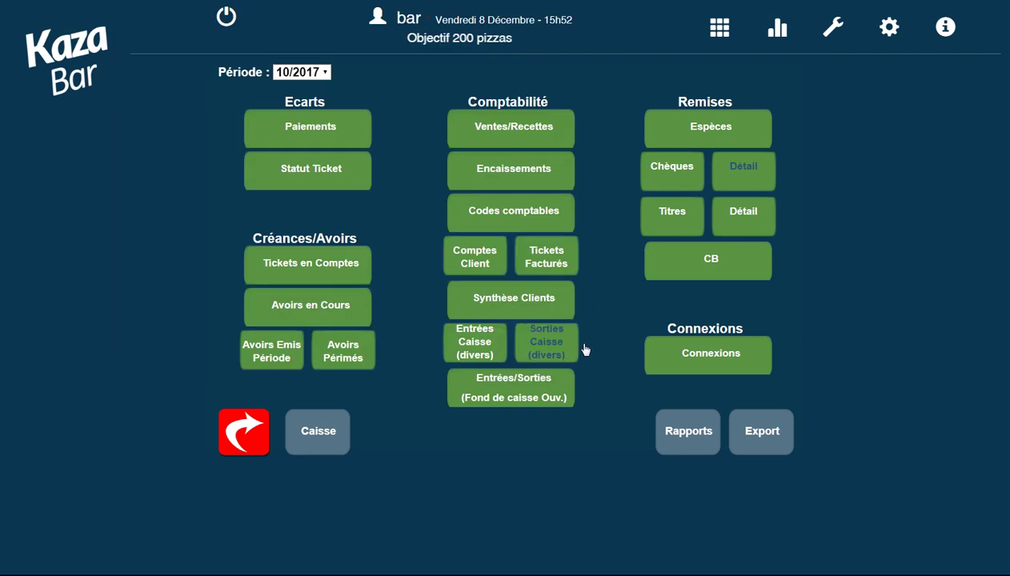
- View the detailed Titres deposit report for 10/2017 and close it
left_click(741, 213)
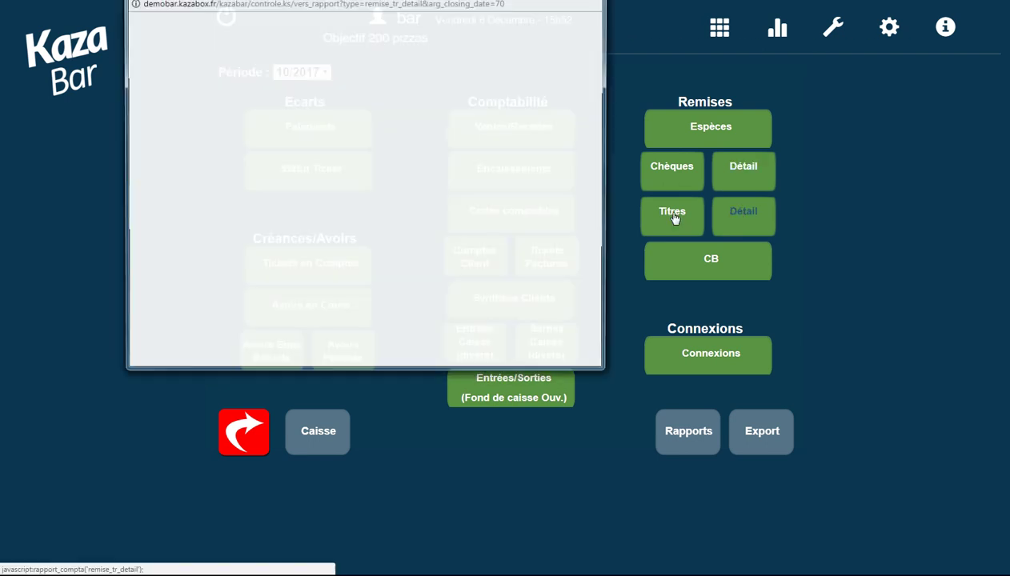
left_click_drag(601, 67, 601, 89)
left_click(591, 1)
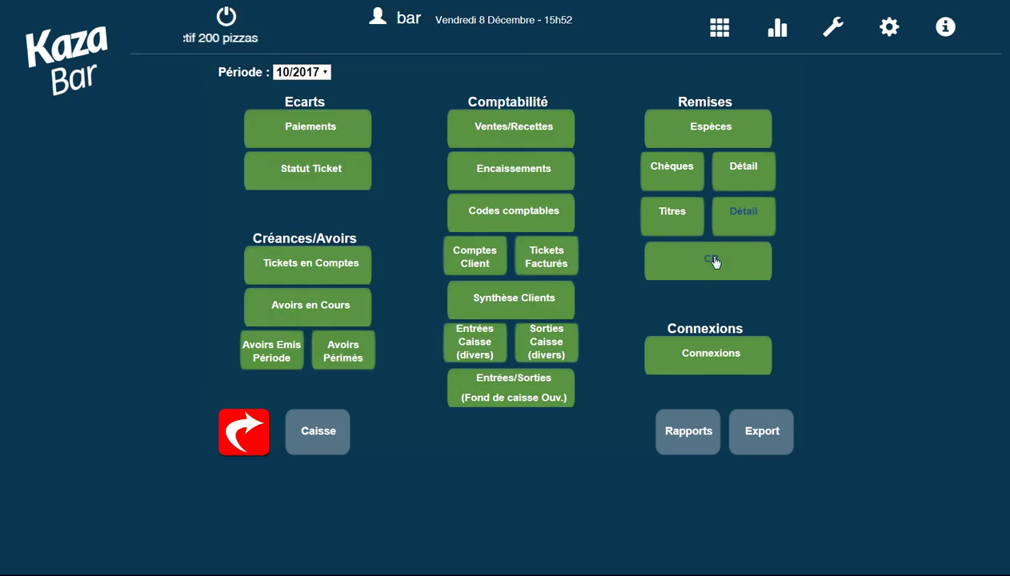
- Review the CB (card payment) bank deposit report for 10/2017 and close it
left_click(713, 264)
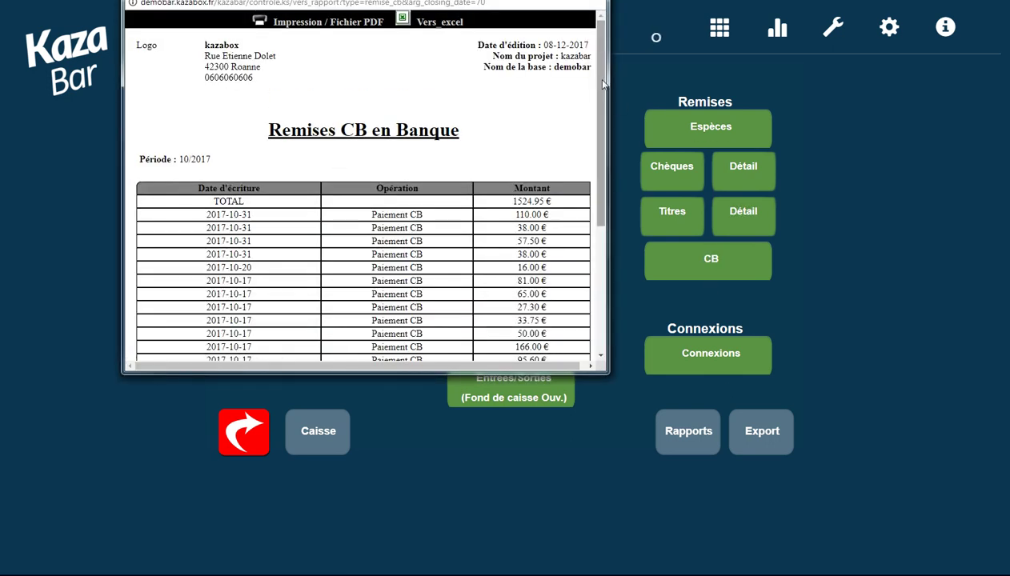
left_click_drag(593, 77, 615, 52)
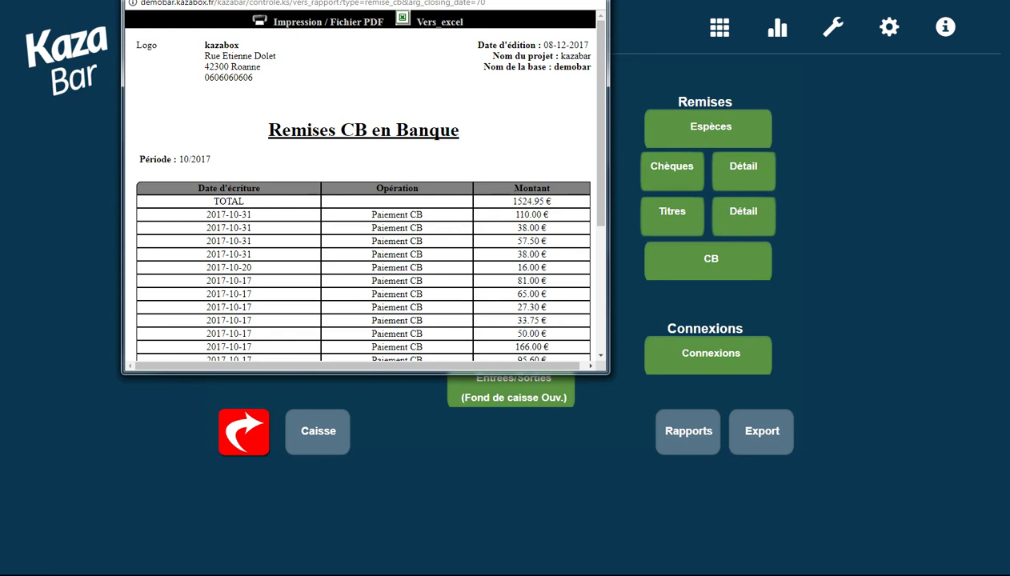
left_click(592, 1)
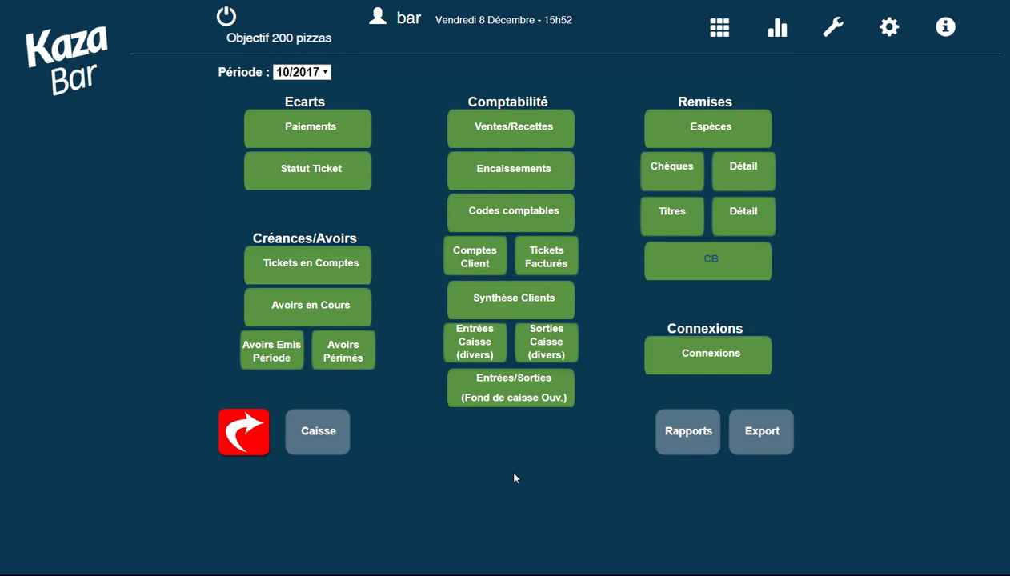
- View the 10/2017 reports of miscellaneous cash entries and miscellaneous cash withdrawals, closing each one
left_click(474, 350)
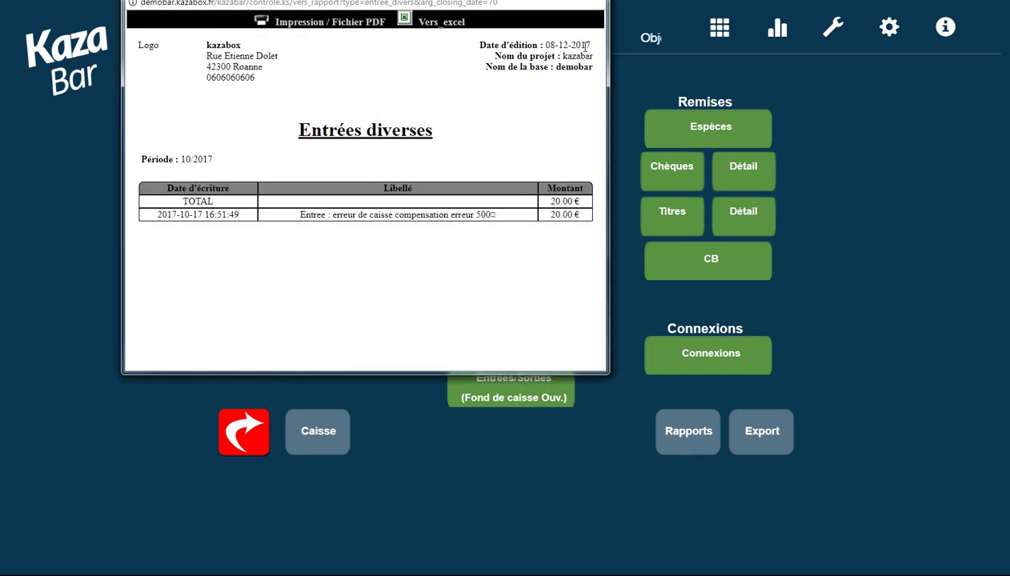
left_click(593, 2)
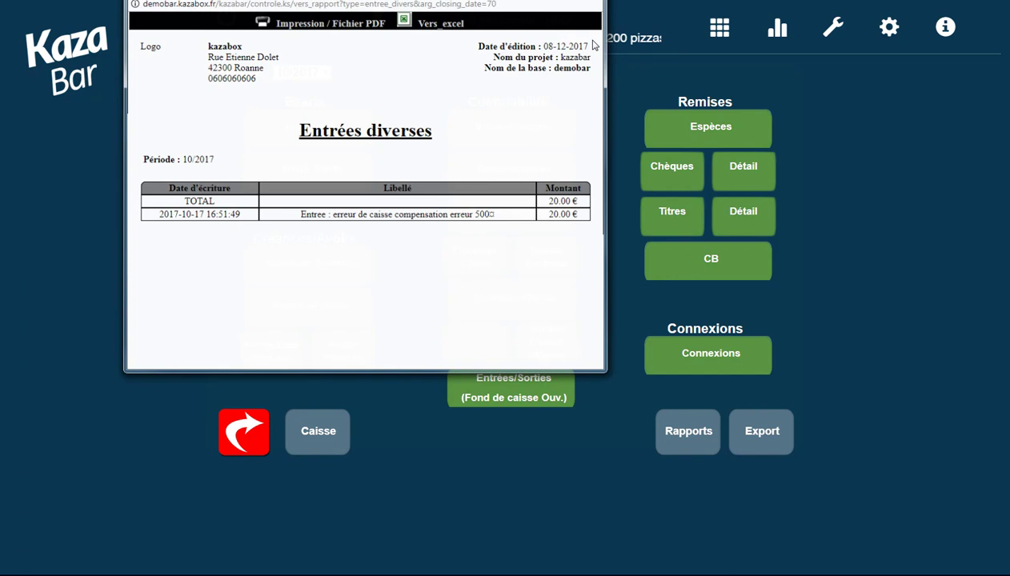
left_click(548, 353)
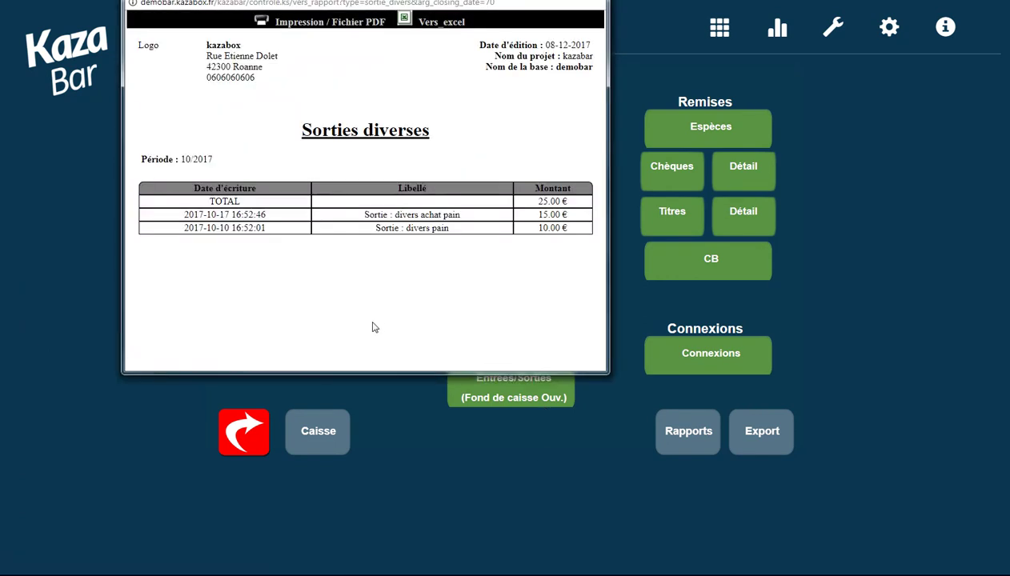
left_click(593, 2)
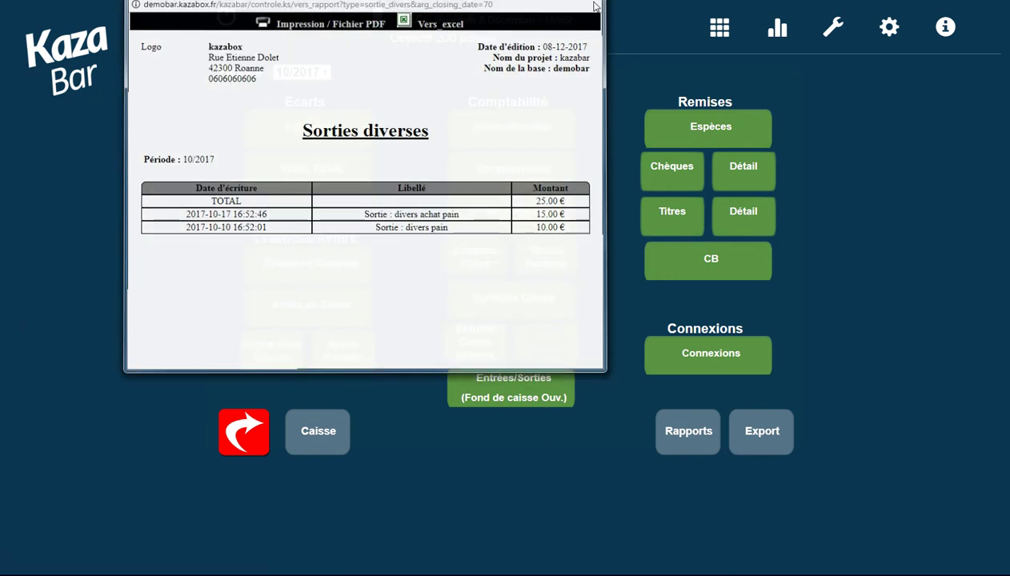
- View the Entrées/Sorties report for the opening cash float for 10/2017 and return to the reports page
left_click(536, 400)
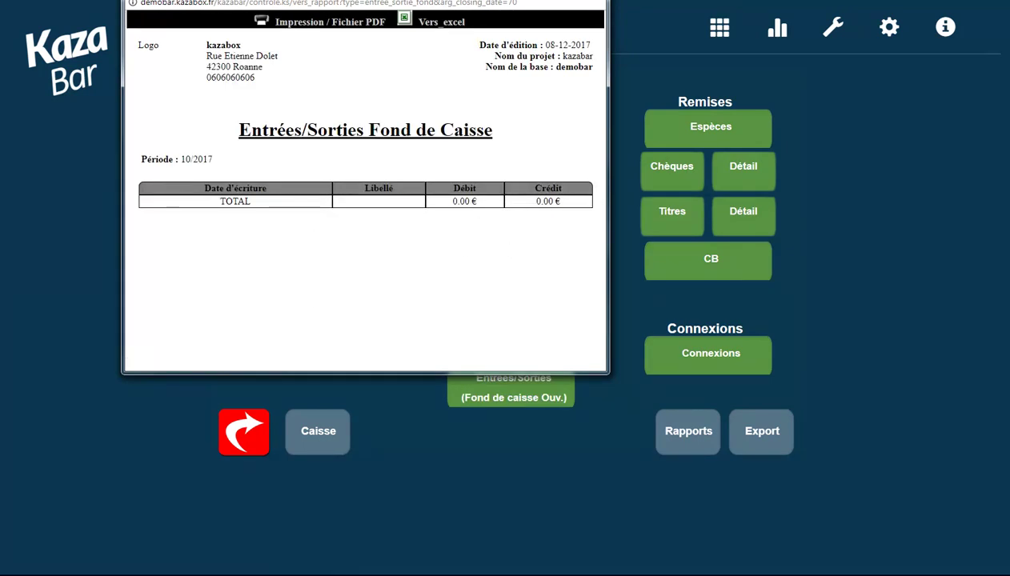
left_click(618, 280)
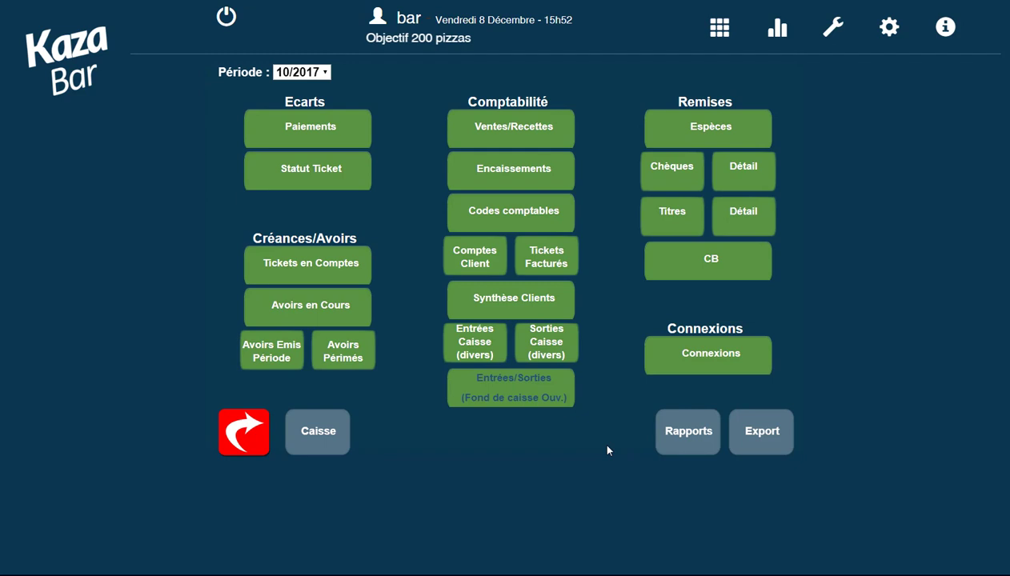
- Generate the accounting export for 10/2017 and widen its window so each entry fits on one line
left_click(756, 436)
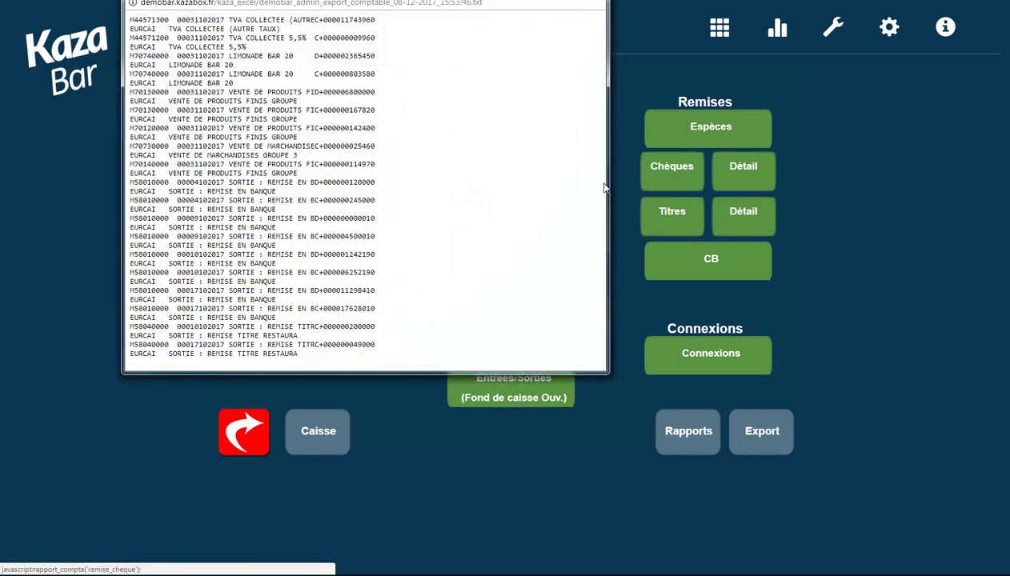
left_click_drag(608, 184, 961, 185)
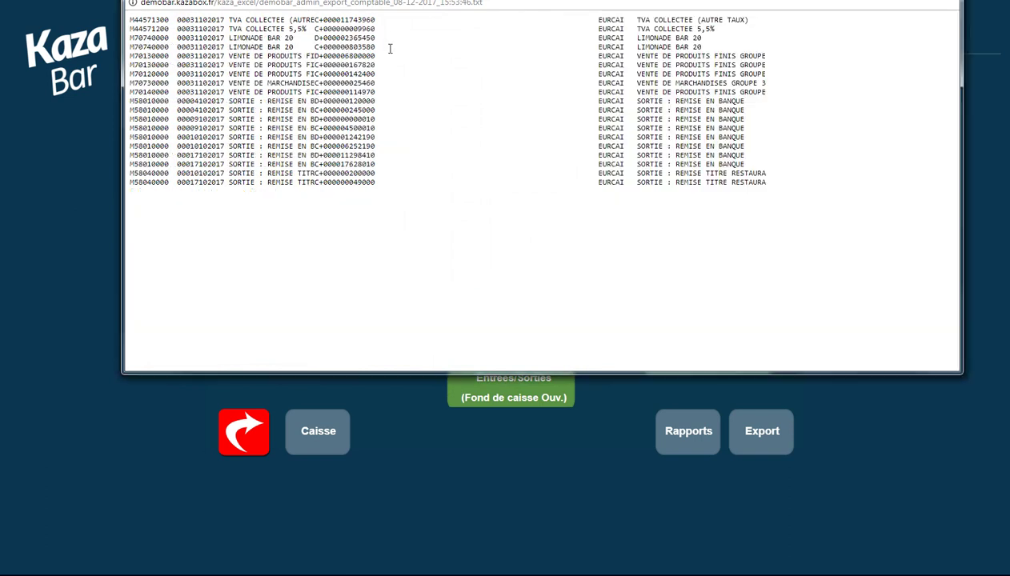